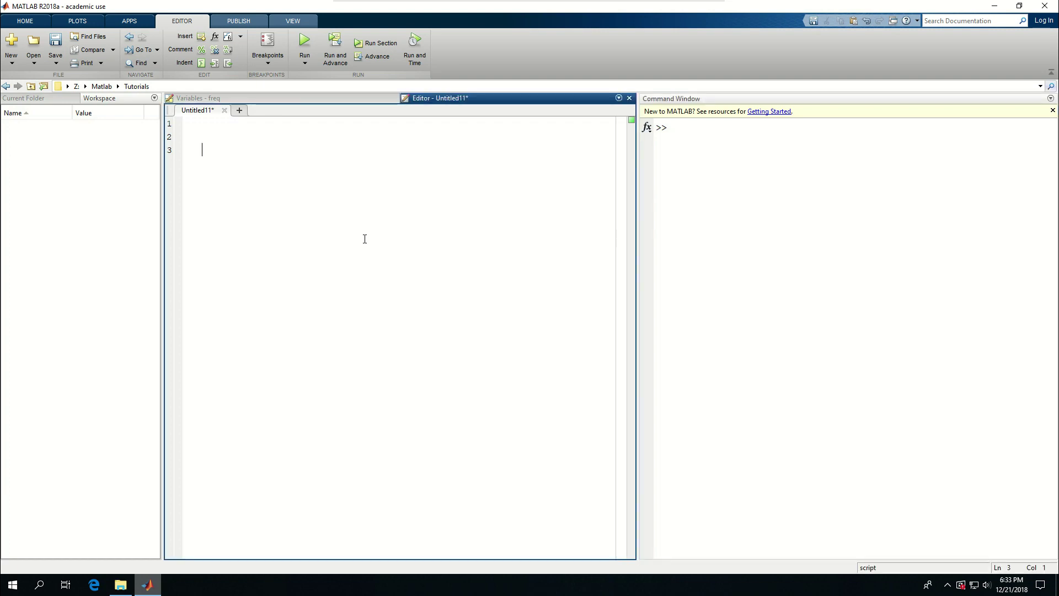
Write clear; close all; clc;, define func1 = @(x,y) (x + y), and begin res = func1(2,3)
key(Up)
key(Up)
text(clea)
text(rs)
key(BackSpace)
key(BackSpace)
text(r;)
text( close all)
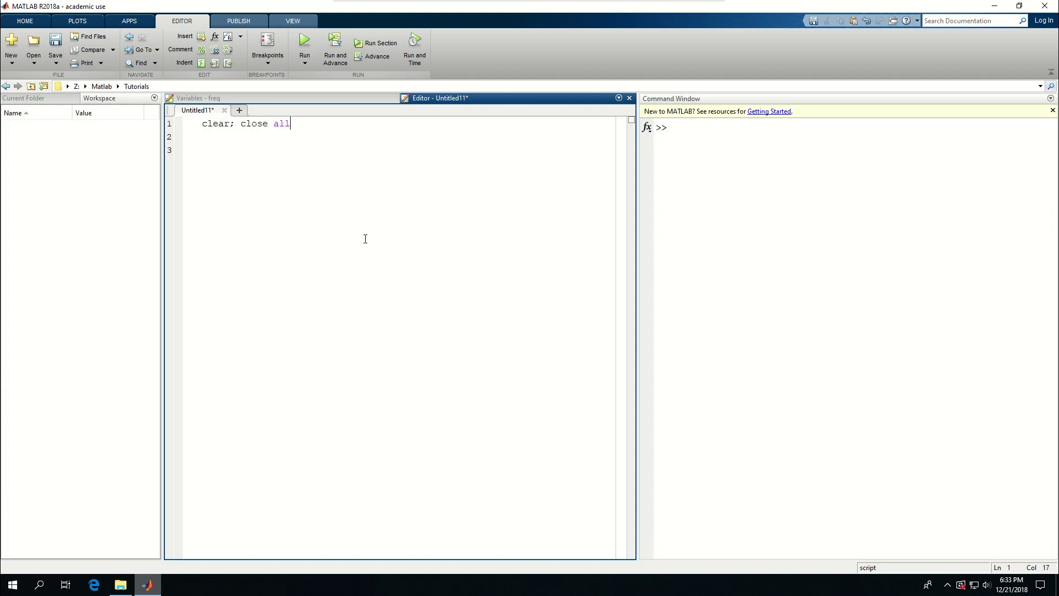
text(; clc;)
key(Return)
key(Return)
text(func)
text(t)
text(= )
text(@)
text(()
text(x,)
text(y)
text() ()
text(x + )
text(y)
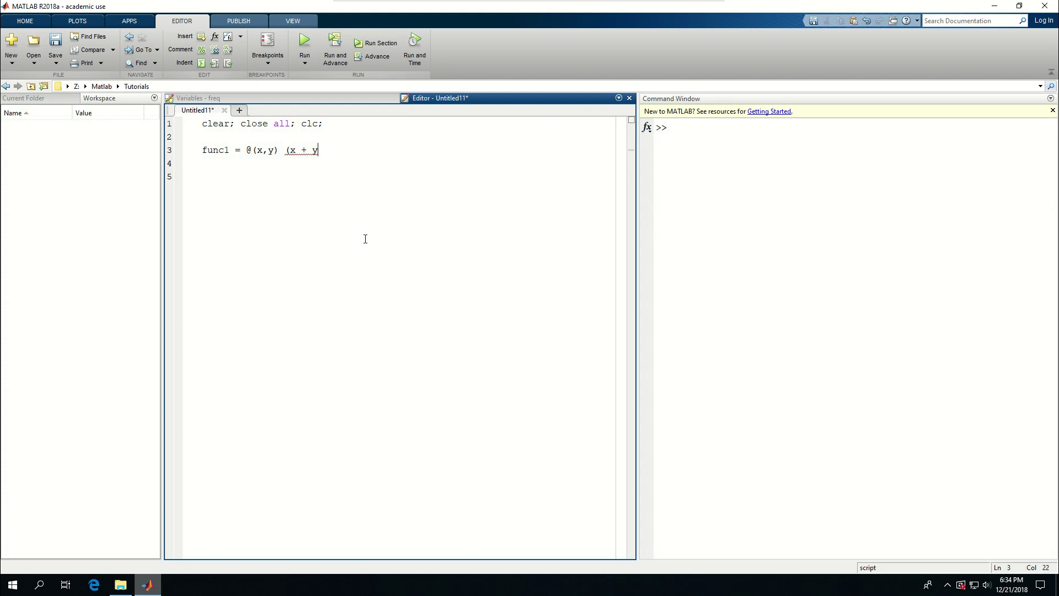
text();)
key(Return)
key(Return)
text(r)
text(es = f)
text(unc1)
text(()
text(2,3)
text())
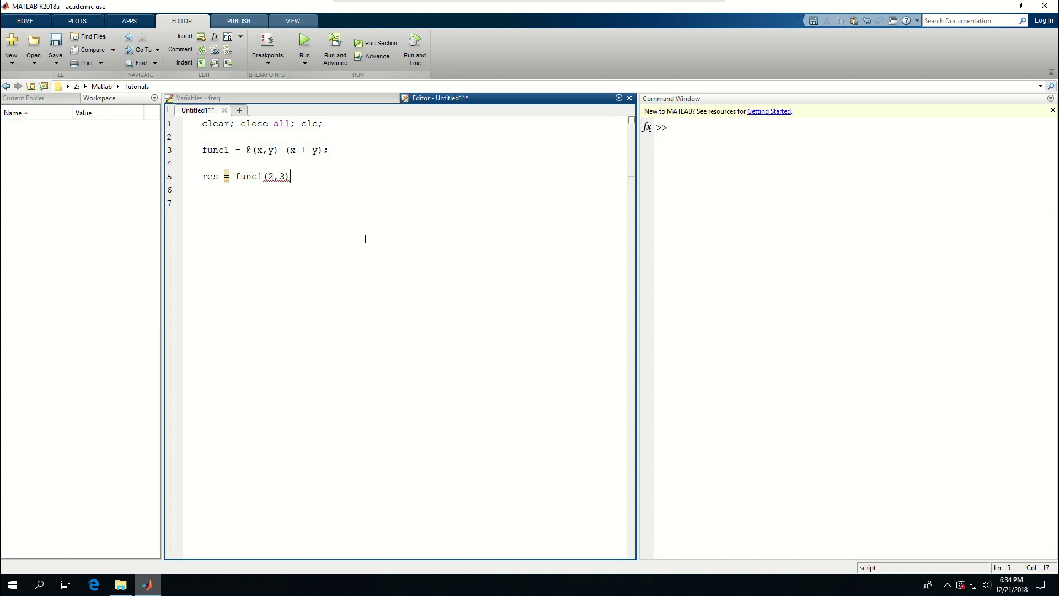
Run the script (res = 5), change the call to func1(2,0), and rerun it
key(ctrl+Return)
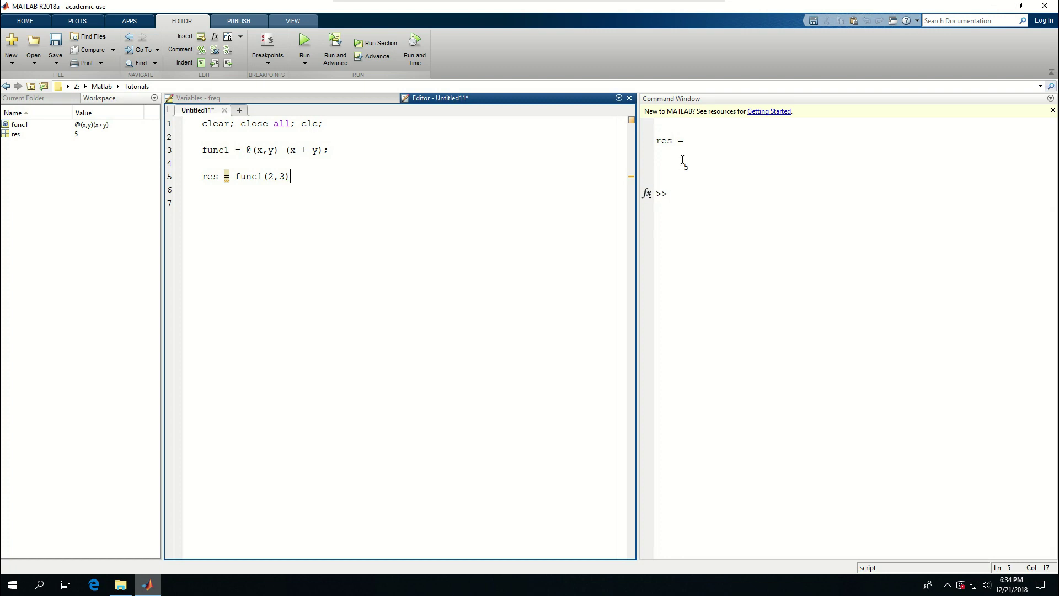
drag(687, 166, 656, 124)
click(309, 171)
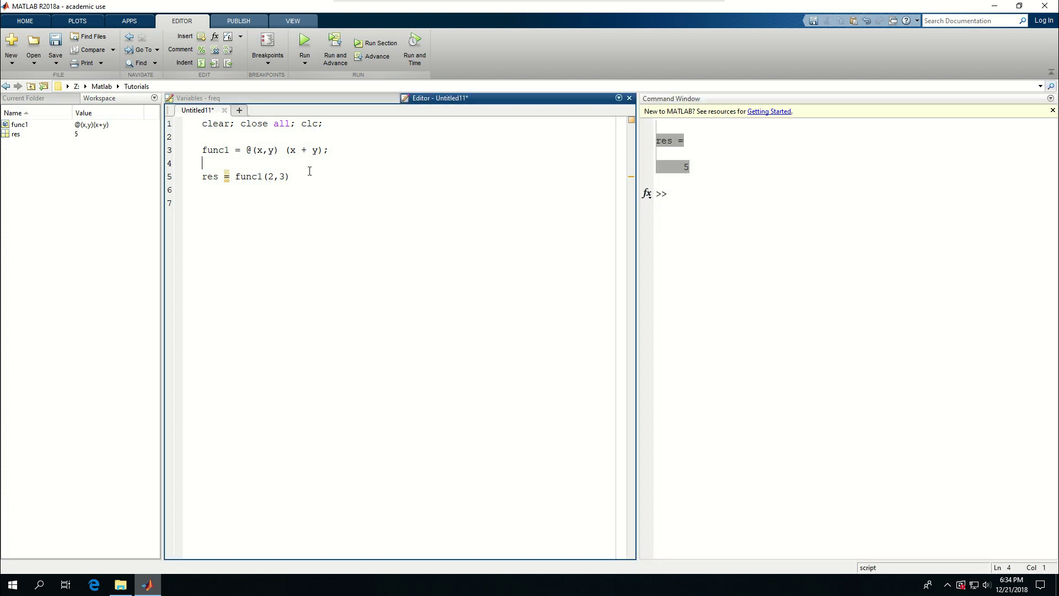
key(Down)
key(Down)
key(Left)
key(Left)
text(0)
key(Delete)
key(F5)
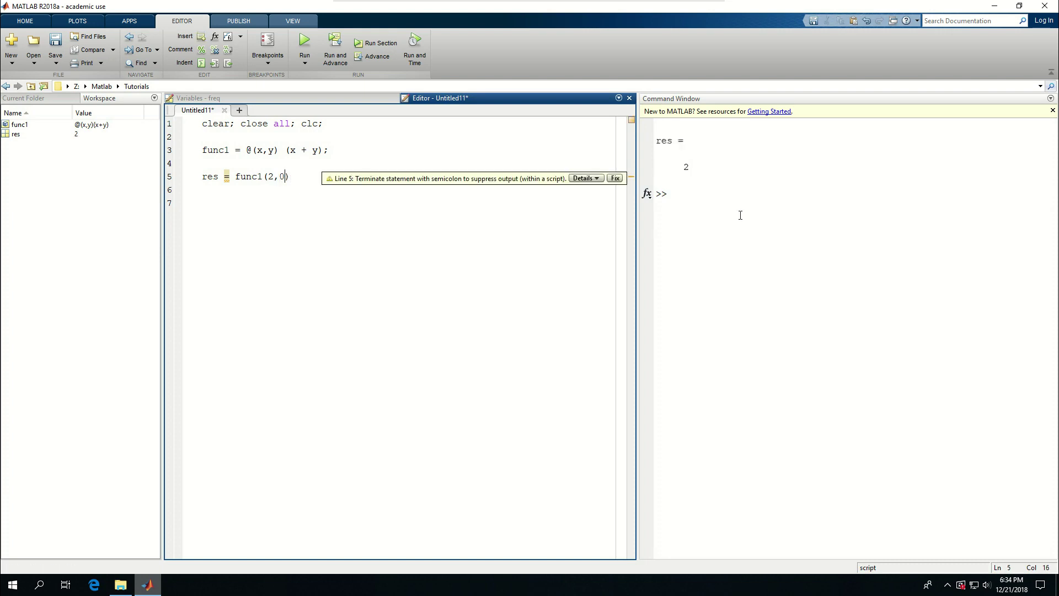
Recall and erase an earlier command in the Command Window, then return to the Editor
click(731, 171)
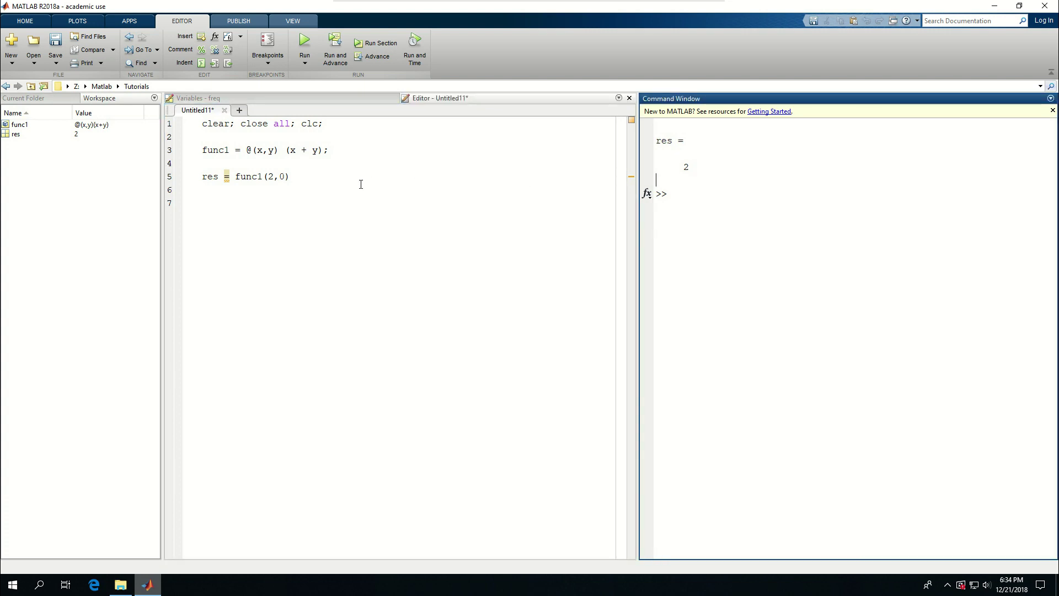
key(Up)
key(BackSpace)
key(BackSpace)
key(BackSpace)
key(BackSpace)
key(ctrl+shift+0)
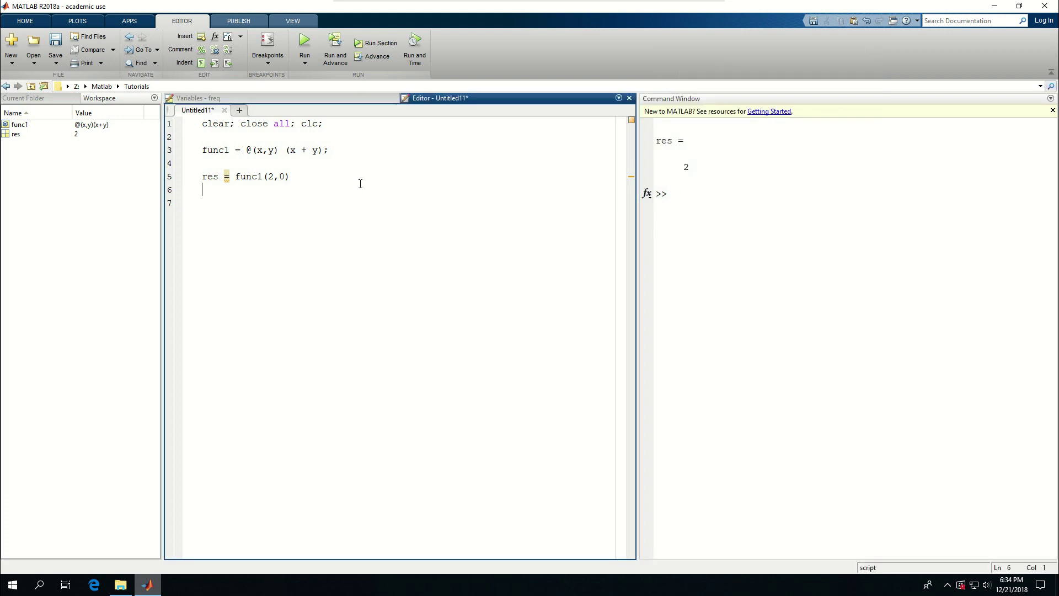
Replace the old code with func1 = @() (exp(-decay * t) .* sin(w * t)) on line 3
key(Up)
key(shift+Down)
key(shift+Down)
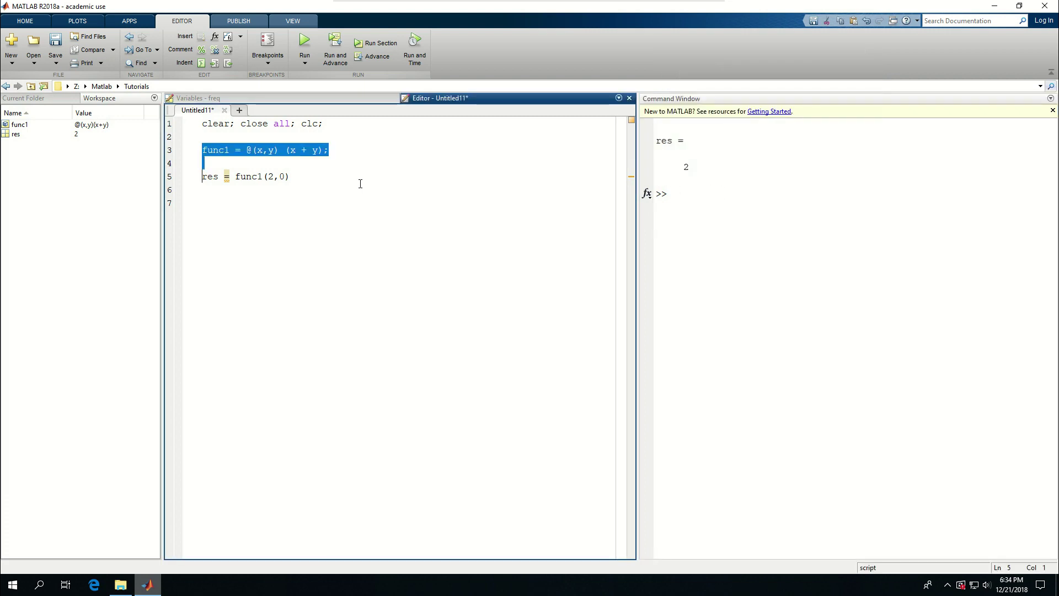
key(shift+Down)
key(BackSpace)
key(Return)
key(Return)
key(Up)
key(Up)
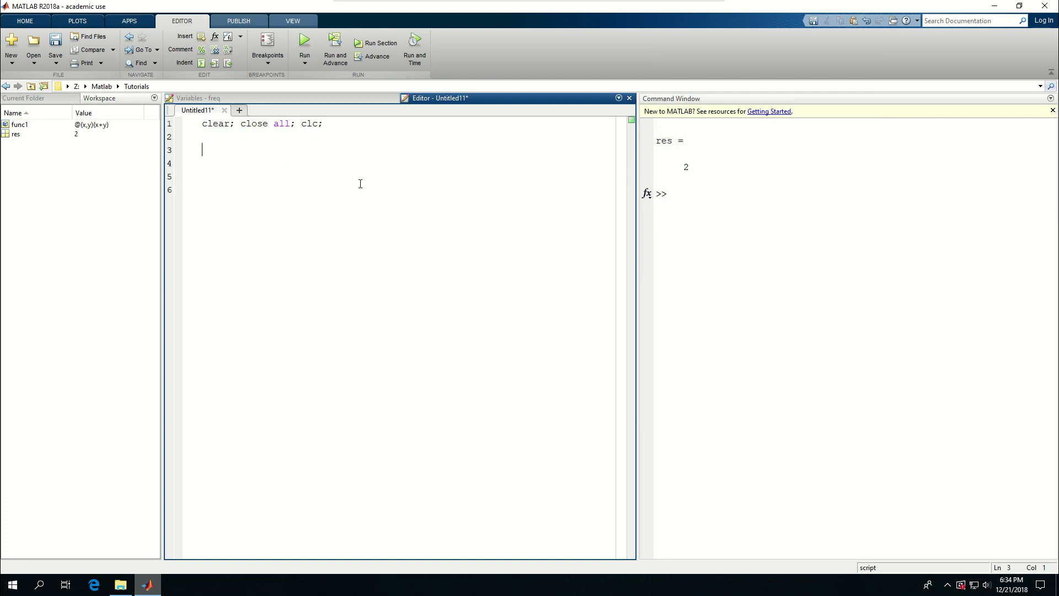
text(func1 = )
text(@)
key(BackSpace)
text(@())
text( ()
text(e)
text(xp()
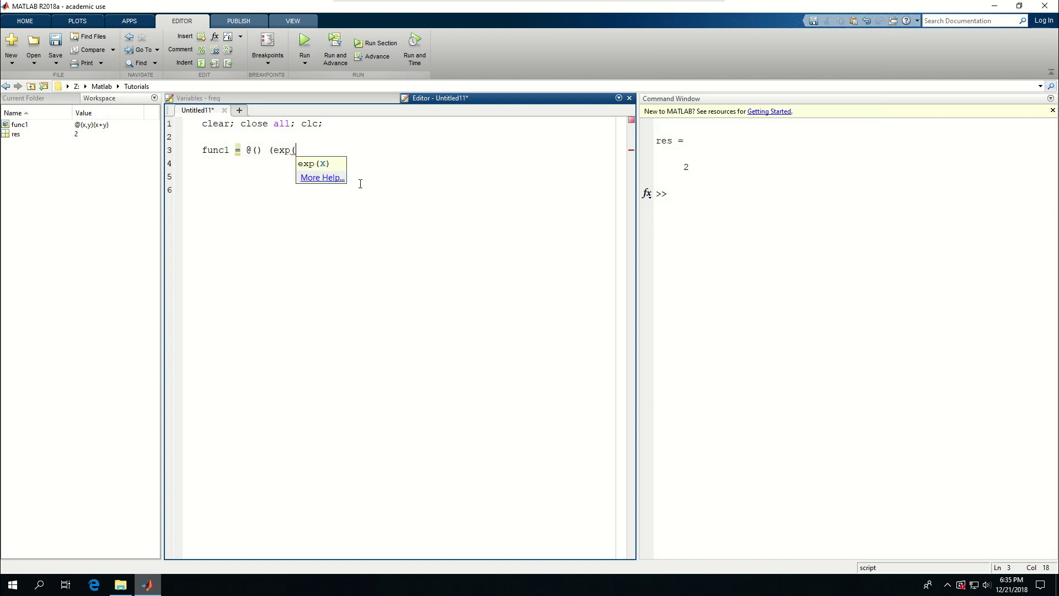
text(-)
text(d)
text(ecay)
text( * t)
text())
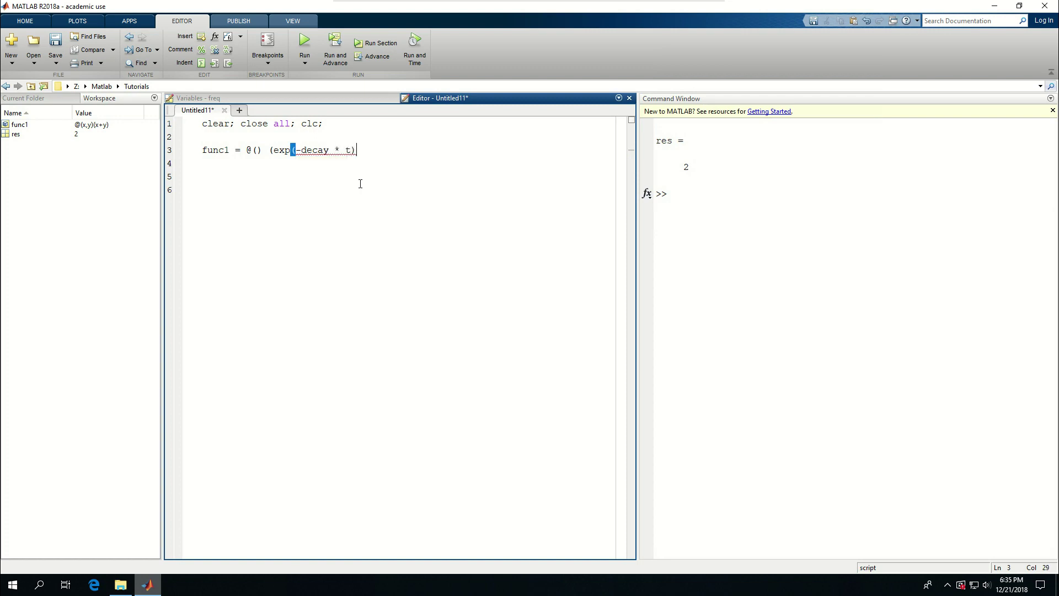
text( .* )
text(sin)
text(()
text(w)
text( .)
key(BackSpace)
text(* t)
text()))
Shorten decay to d, give func1 arguments (d,t,w), and write sin(w * t')
key(Left)
key(Left)
key(Left)
key(Delete)
key(Delete)
key(Delete)
key(Delete)
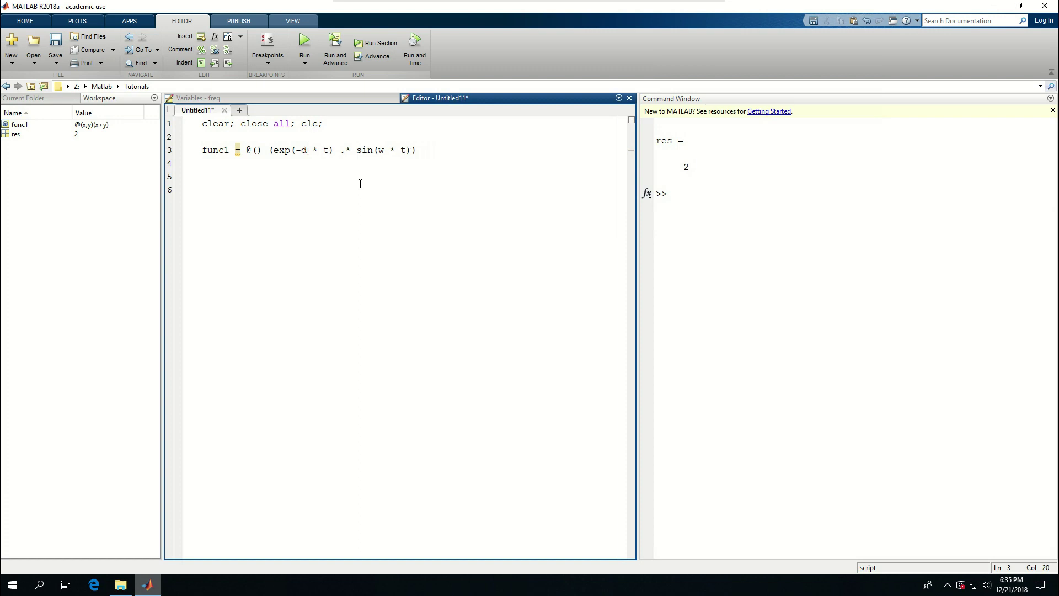
key(Left)
key(Left)
key(Left)
key(Left)
text(d,)
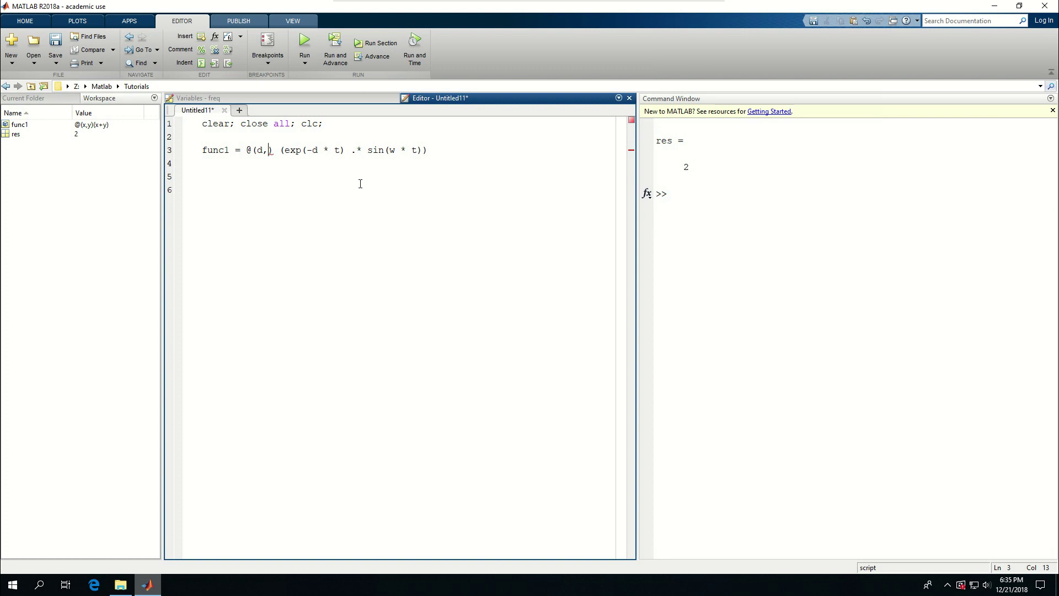
text(t)
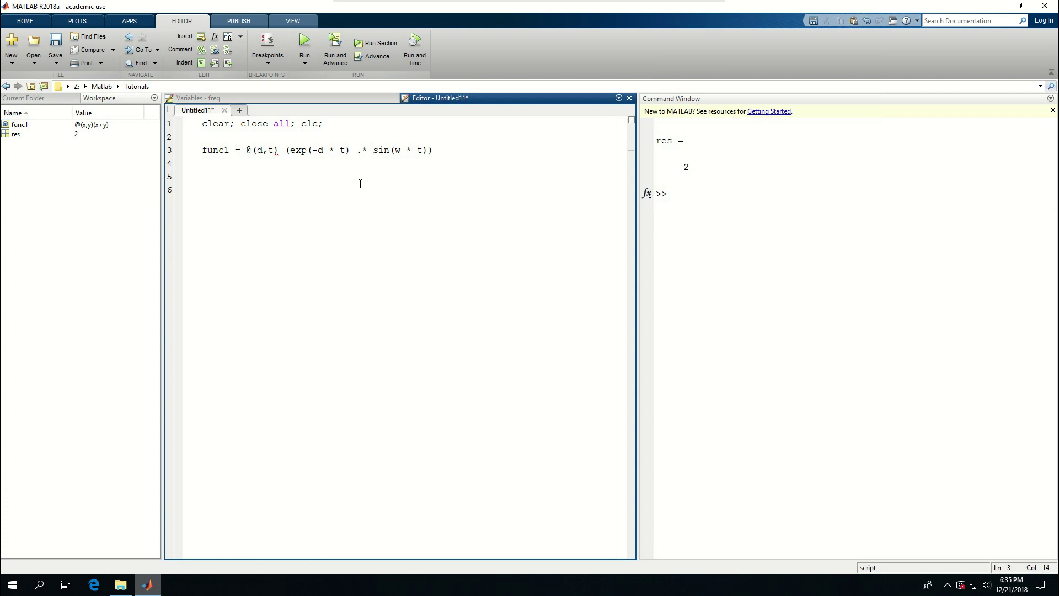
text(,w)
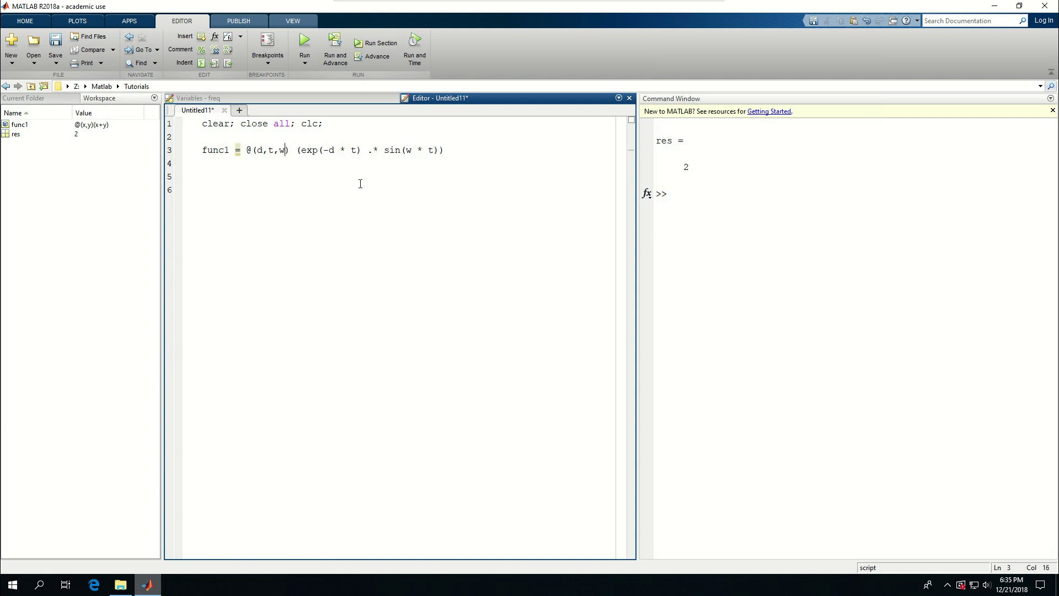
key(Right)
key(Right)
key(Right)
key(Right)
text(')
key(End)
End func1 with a semicolon and write time = linspace(0,2,201); on line 5
key(Up)
key(Return)
text(time )
text(=)
click(465, 150)
text(;)
click(294, 176)
text(lins)
text(pace()
text(0)
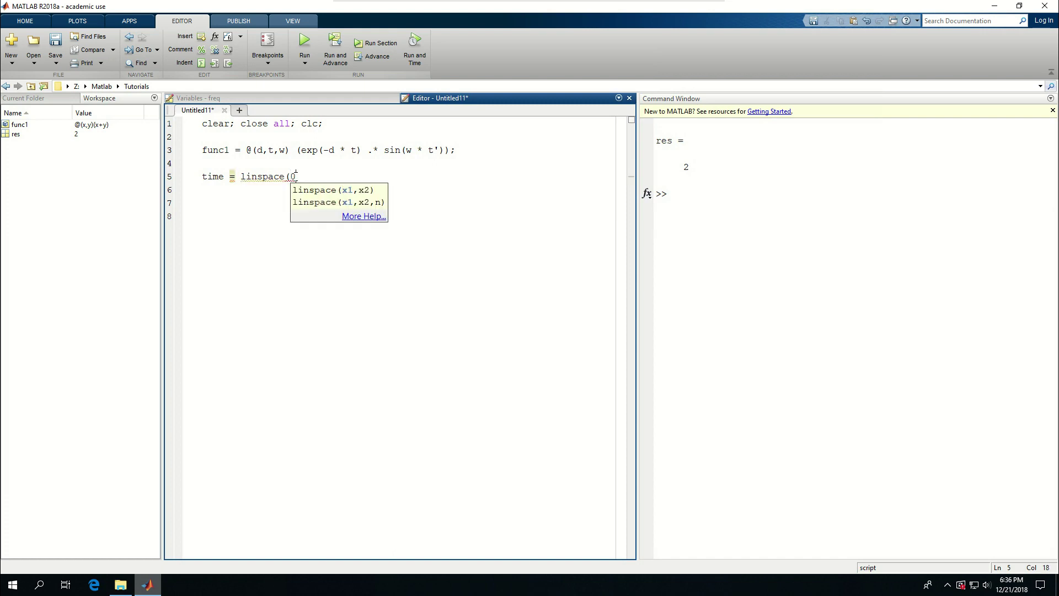
text(,2,)
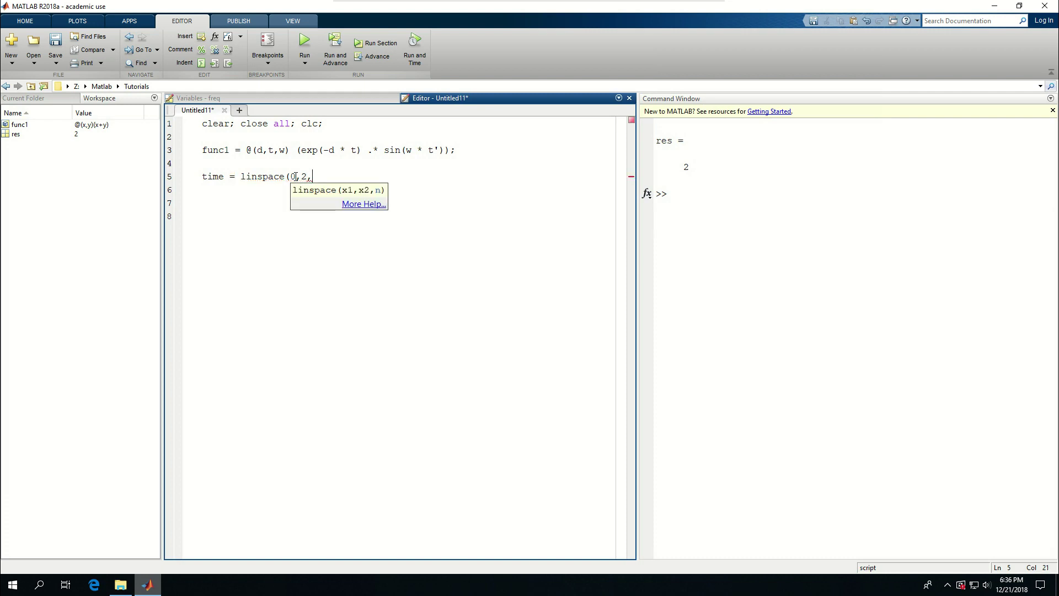
text(201);)
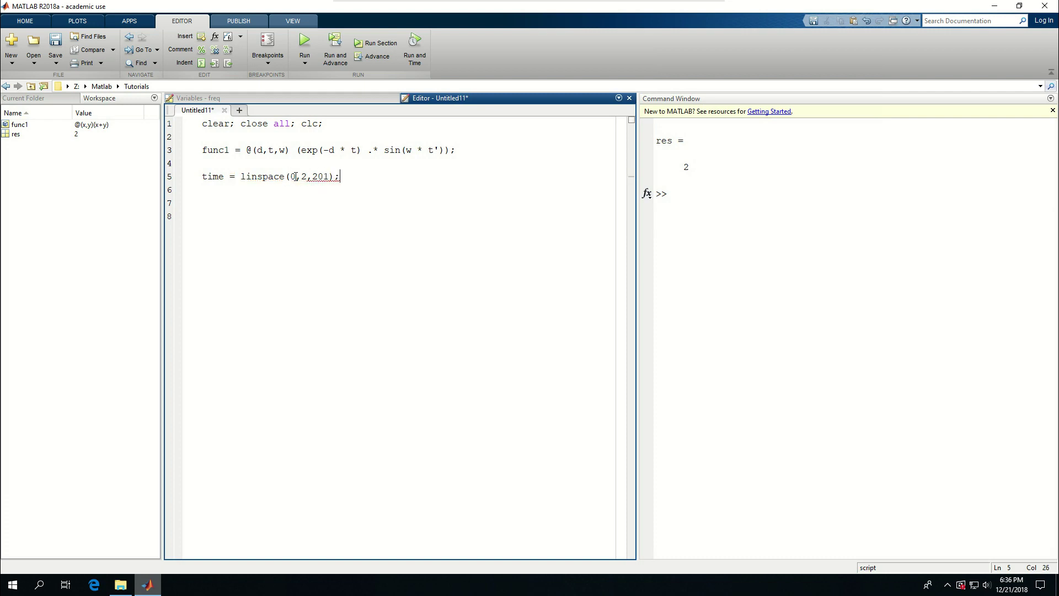
key(Return)
text(p = f)
text(unc)
text(1()
text(-)
text(1,)
text(time)
text(,)
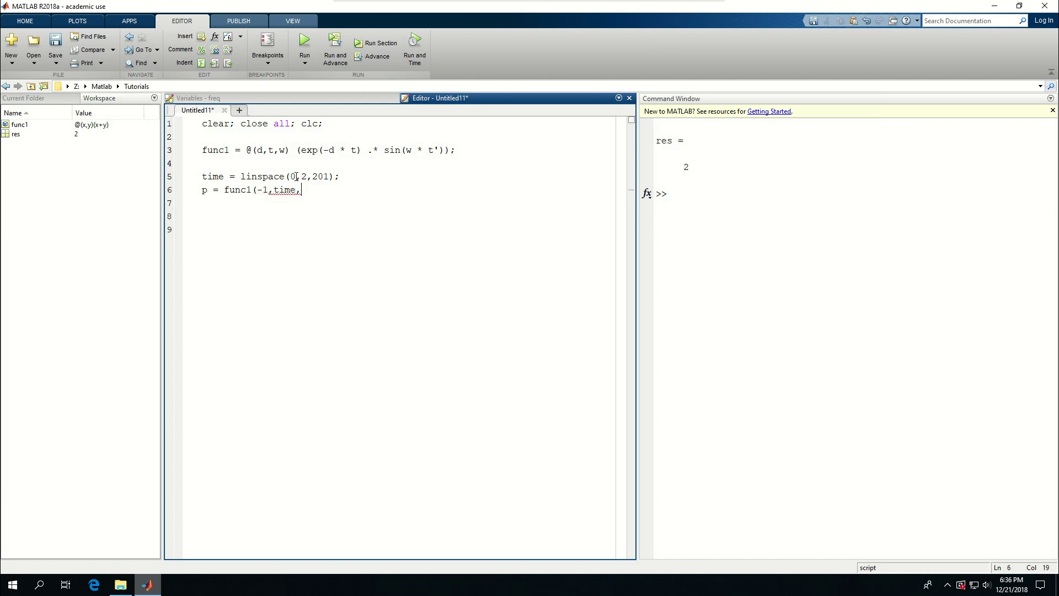
text(100)
text())
text(;)
Insert an empty line above p = func1(-1,time,100);
key(Up)
Define freq = 100; omega = 2 * pi * freq; and pass omega instead of 100 to func1
key(Return)
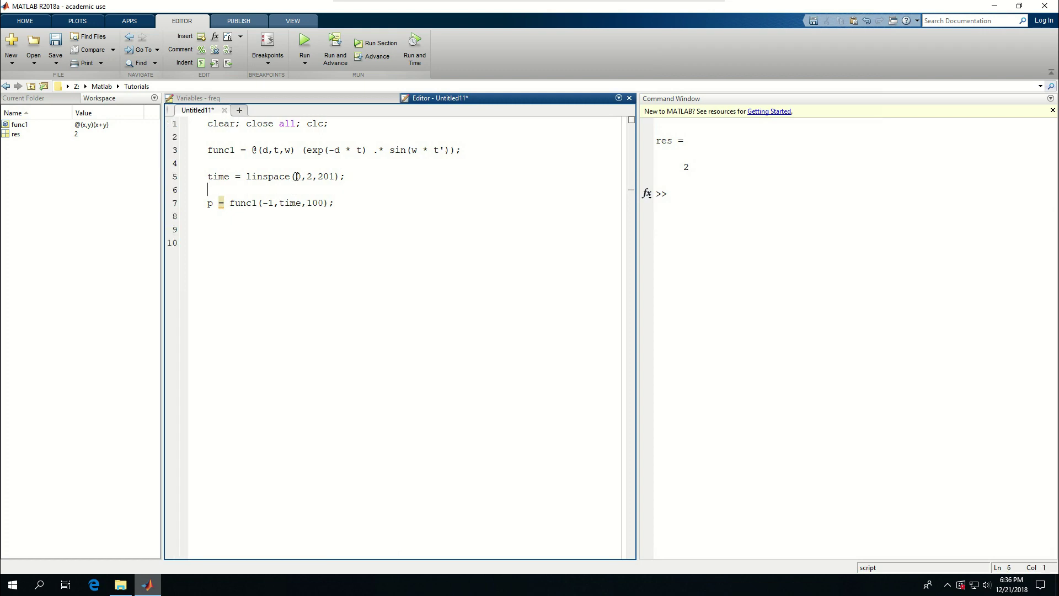
text(f)
text(rq)
key(BackSpace)
key(BackSpace)
text(req = )
text(100; )
text(omega = )
text(2)
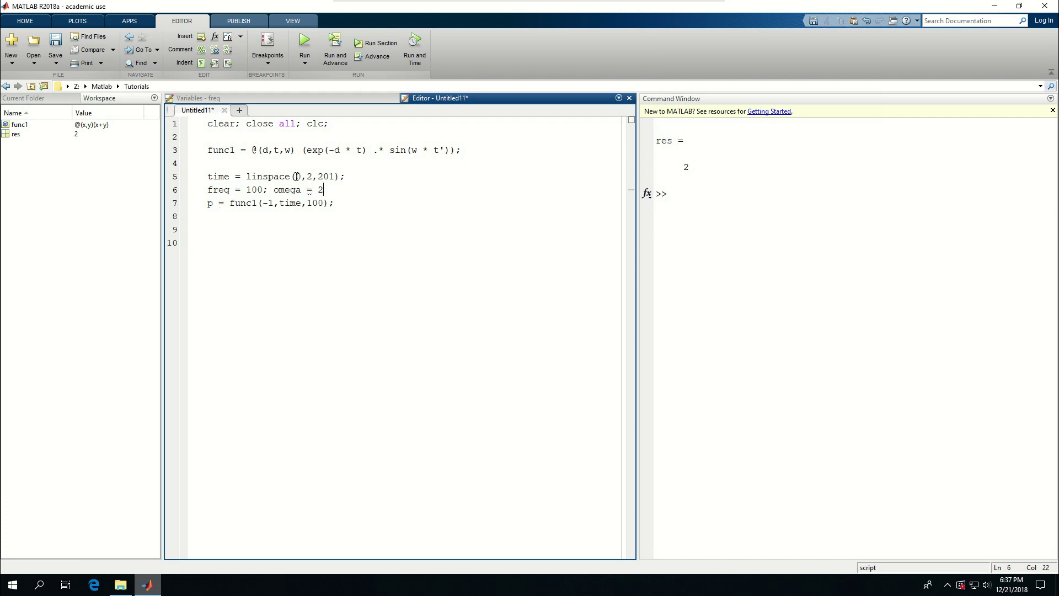
text( * pi * )
text(freq;)
key(Down)
key(Down)
key(Left)
key(Left)
key(shift+Left)
key(shift+Left)
key(shift+Left)
text(om)
text(ega)
key(Up)
Add decay = -1; on a new line below the frequency line
key(Return)
text(decay )
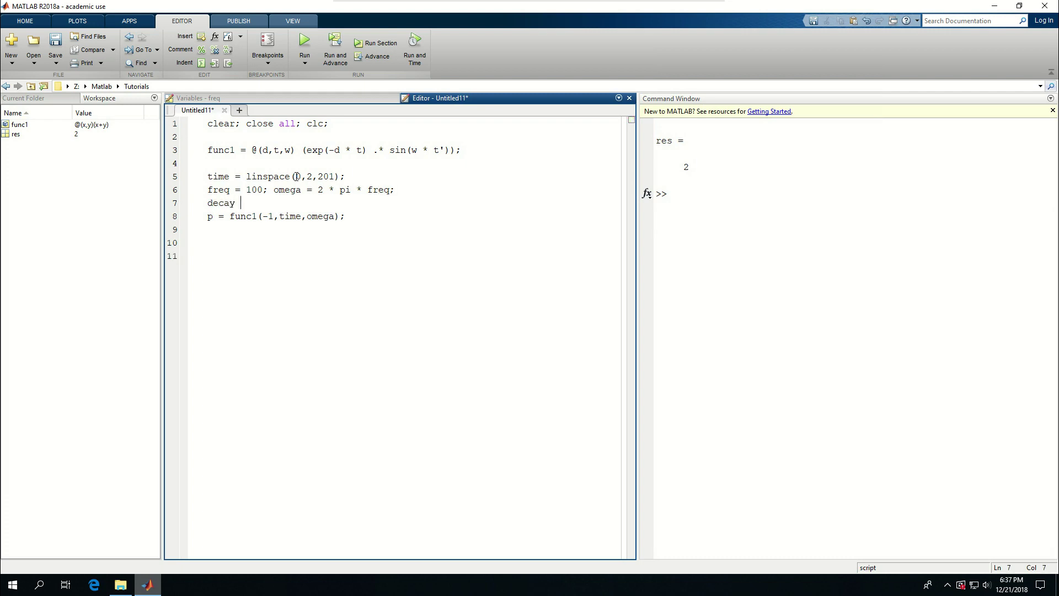
text(= -1)
text(;)
key(BackSpace)
key(Down)
key(Right)
key(Right)
key(Right)
Remove the minus before d in func1's exponent and replace -1 with d in the call
click(334, 151)
key(BackSpace)
key(Down)
key(Down)
key(Down)
key(Left)
key(Left)
text(-)
key(Down)
key(Right)
key(Right)
key(Right)
key(shift+Left)
key(shift+Left)
text(d)
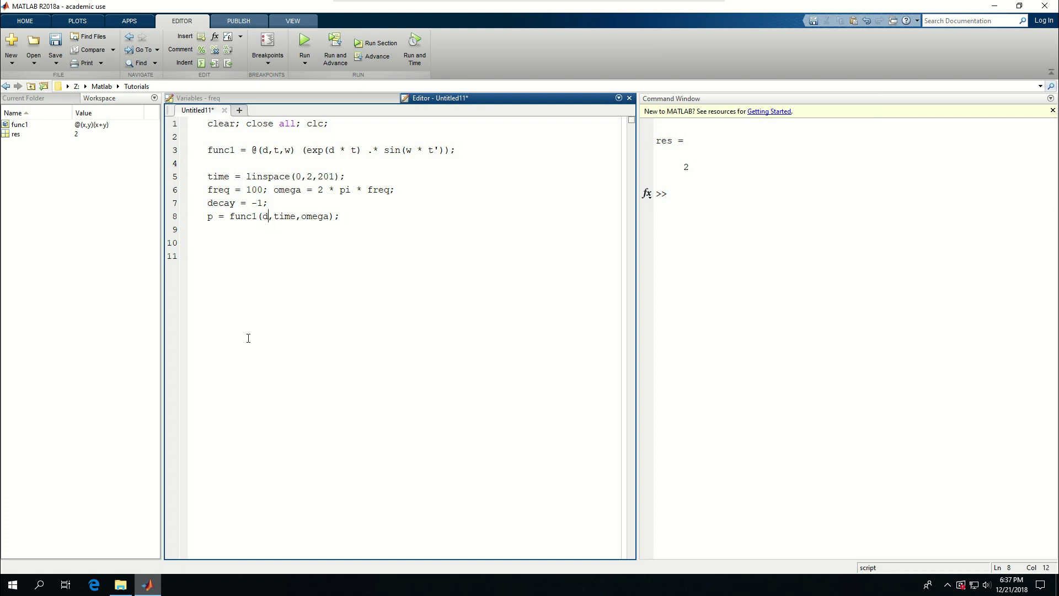
Select the time = linspace(0,2,201); line
key(Up)
key(Up)
key(Up)
key(Up)
key(Down)
key(shift+Down)
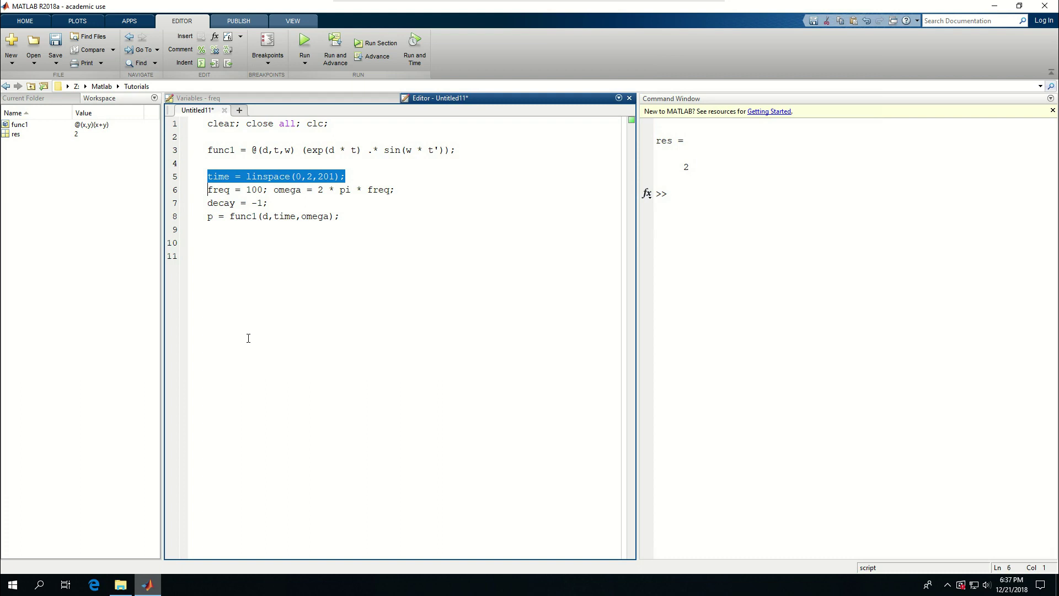
Evaluate only the selected time line, creating a 1x201 time vector in the workspace
right_click(260, 181)
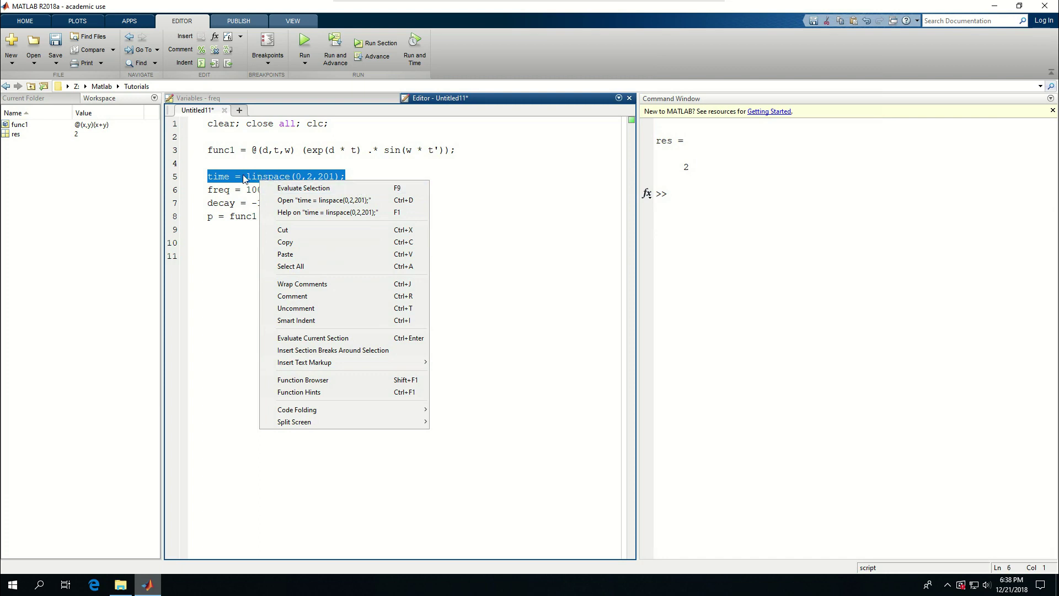
click(279, 193)
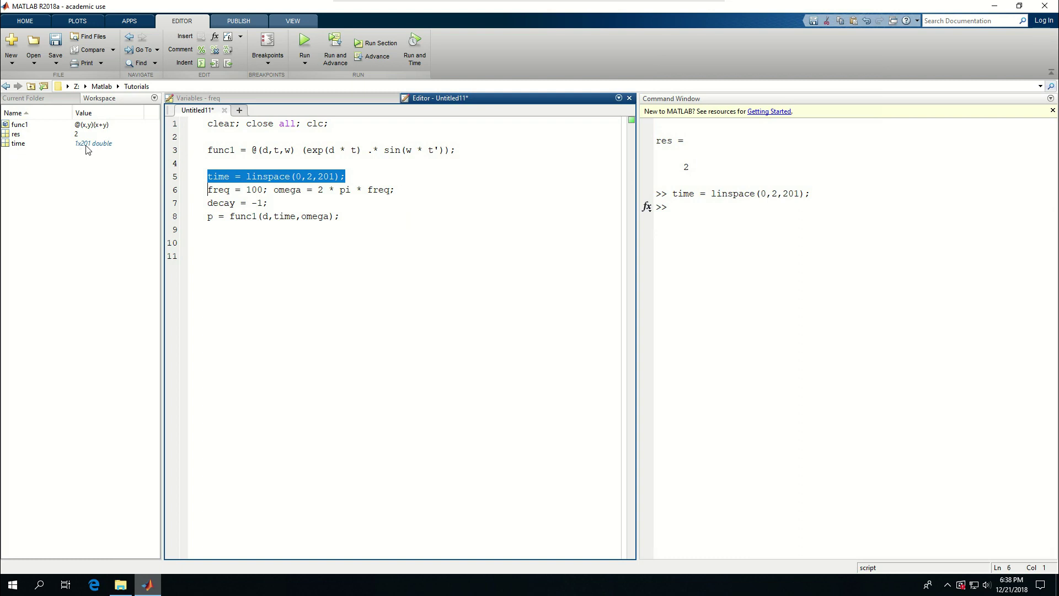
click(351, 148)
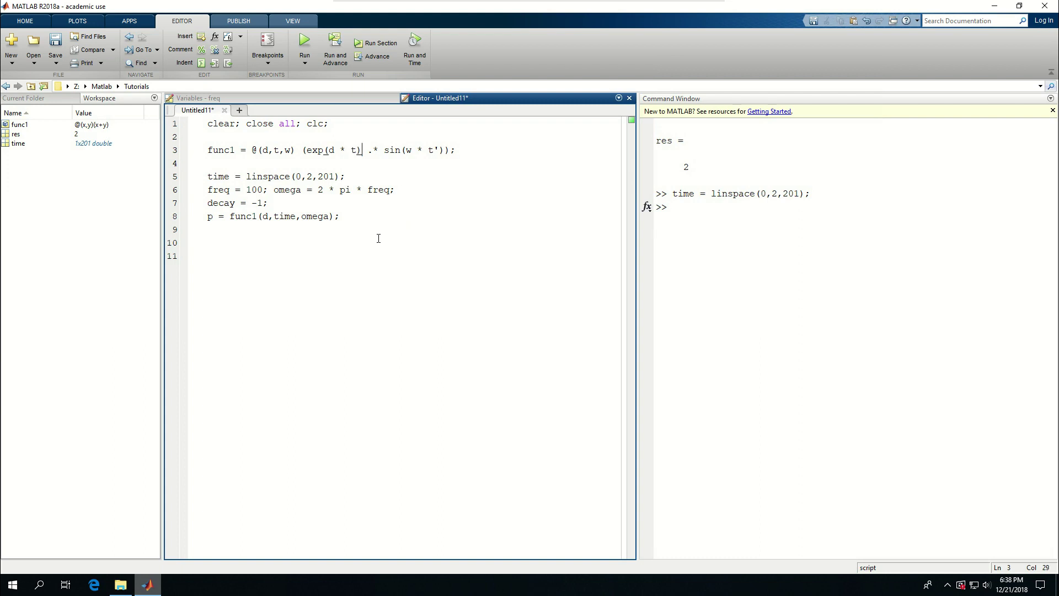
Delete the transpose apostrophe after t in sin(w * t)
key(Right)
key(Right)
key(Right)
key(Right)
key(Right)
key(Right)
key(BackSpace)
key(Down)
key(Down)
key(Down)
key(Down)
key(Down)
Run the script, change func1's first argument to decay, and rerun to compute p
key(F5)
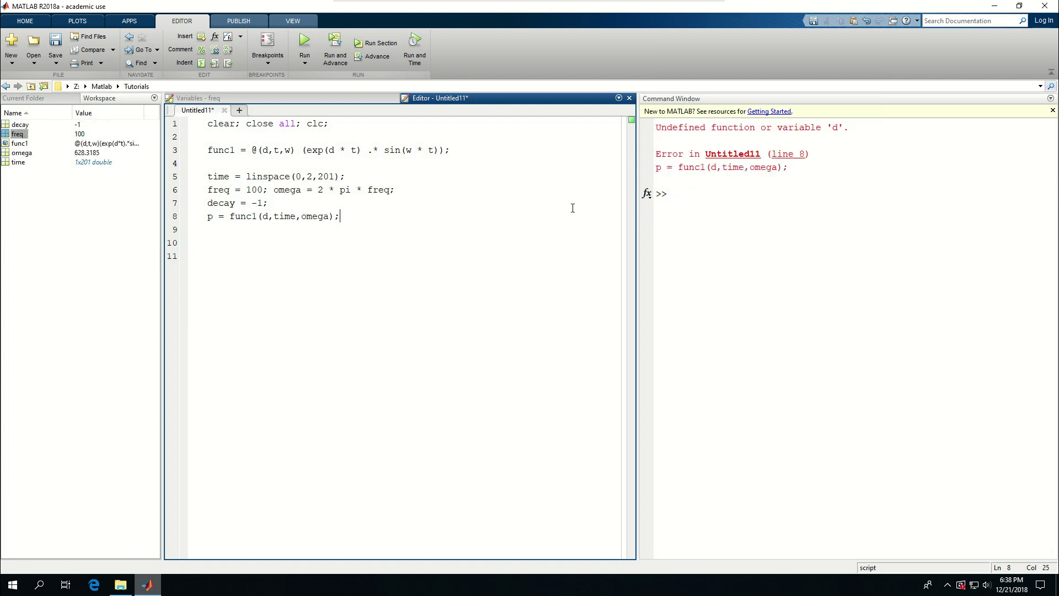
click(270, 216)
text(eca)
text(y)
key(F5)
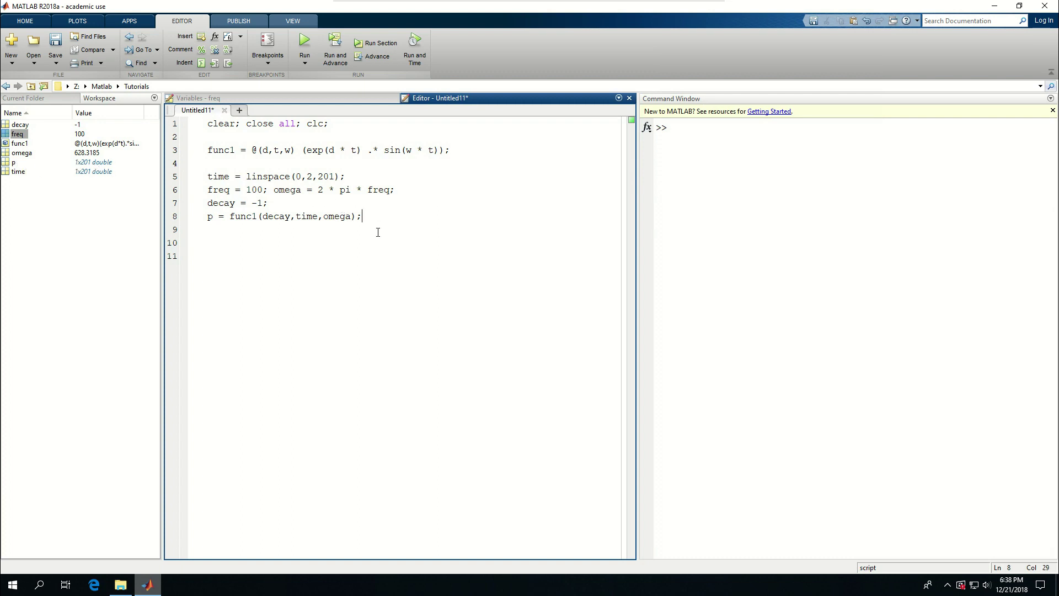
Add plot(t,p) below the func1 call and run it, hitting the undefined 't' error
key(Return)
key(Return)
text(plot)
text((t,p)
text())
key(F5)
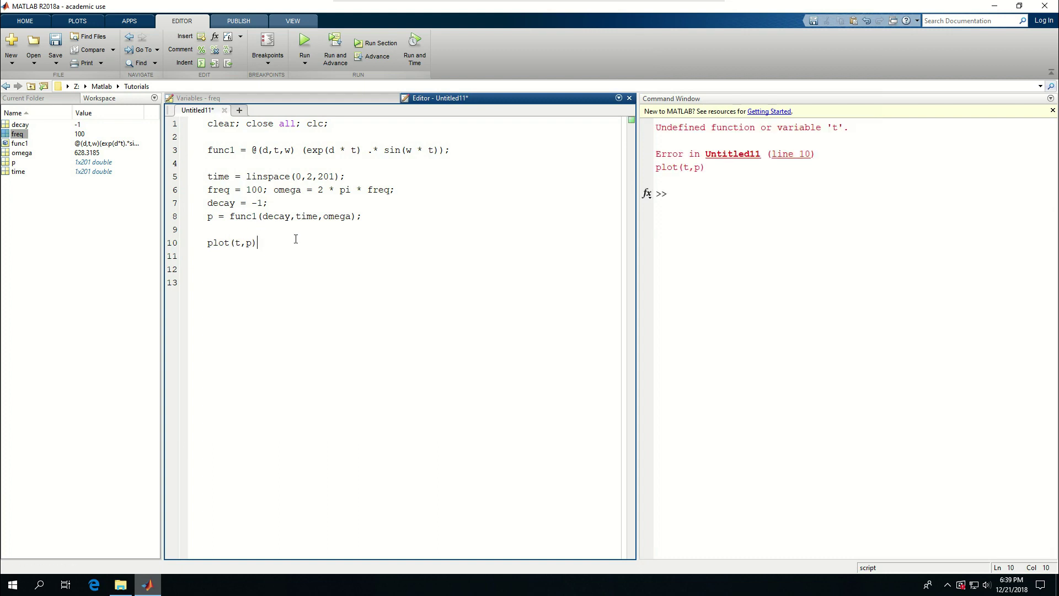
click(243, 242)
text(i)
text(me)
Run the script with plot(time,p), then move, widen and close Figure 1
key(F5)
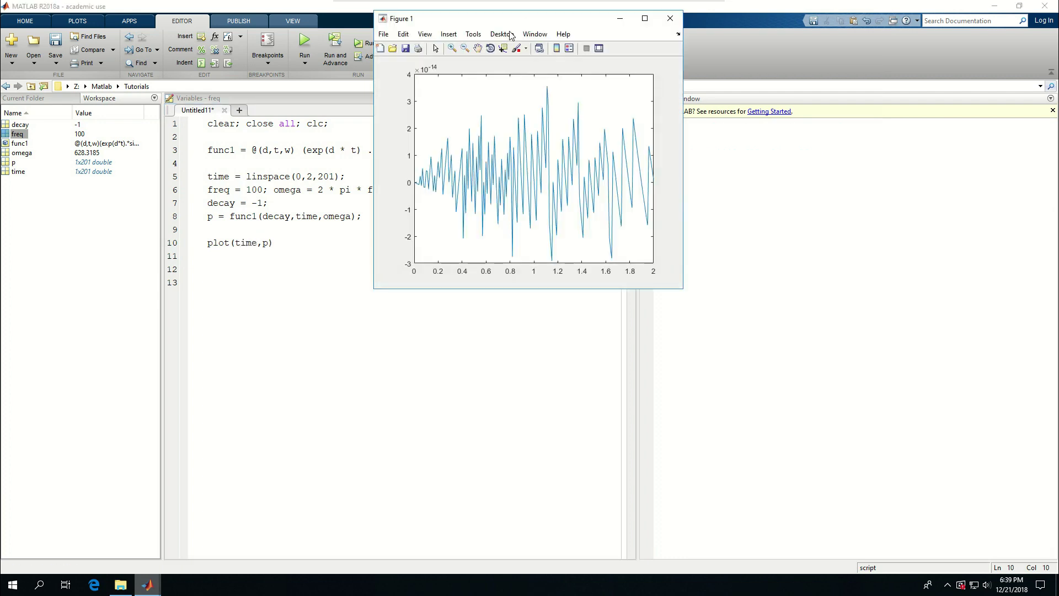
mouse_move(543, 23)
mouse_down()
mouse_move(500, 55)
mouse_move(352, 115)
mouse_up()
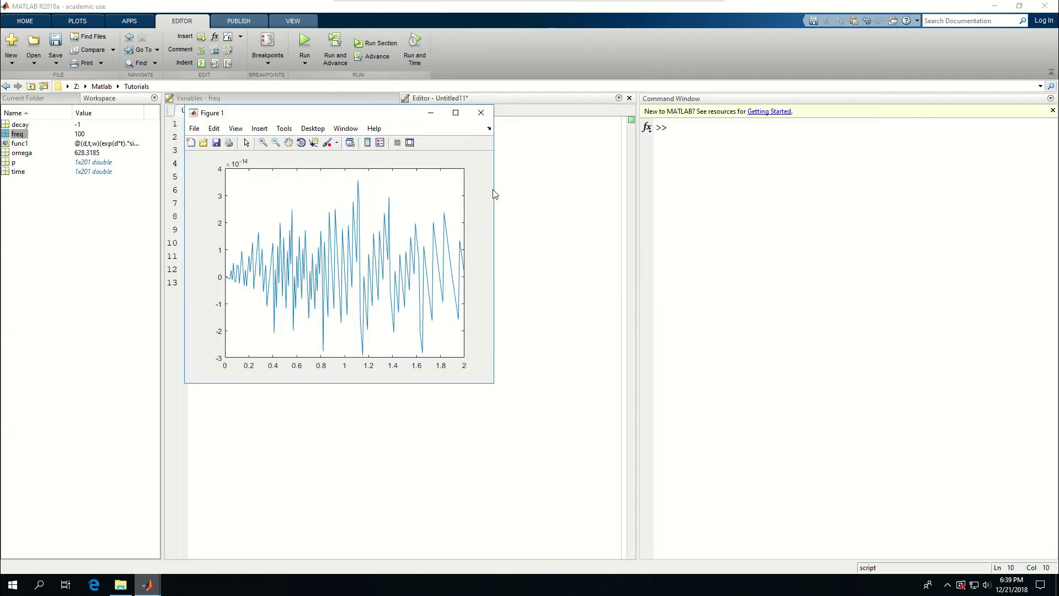
drag(494, 190, 659, 199)
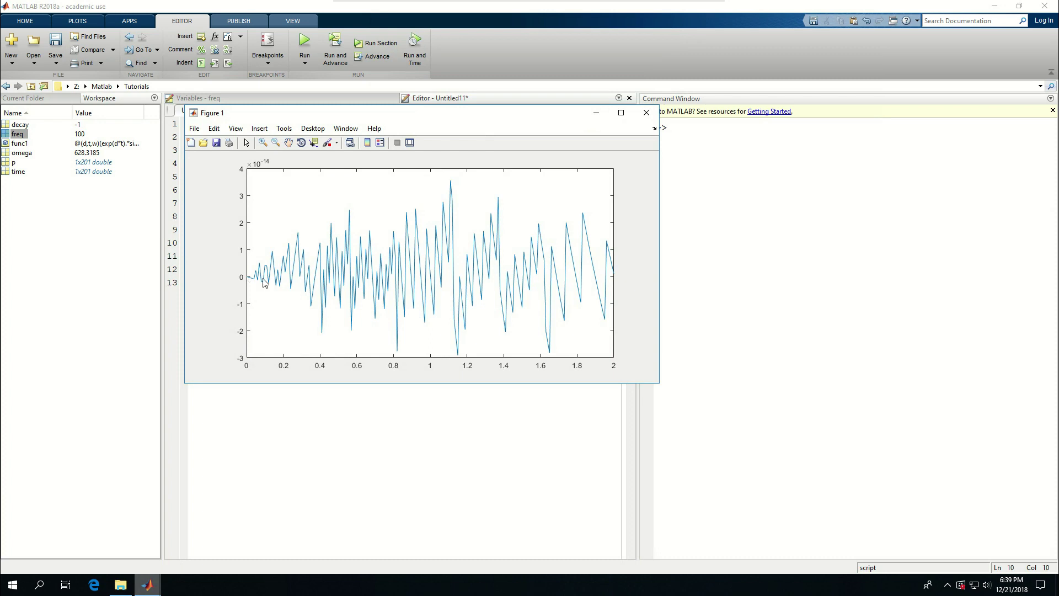
click(646, 112)
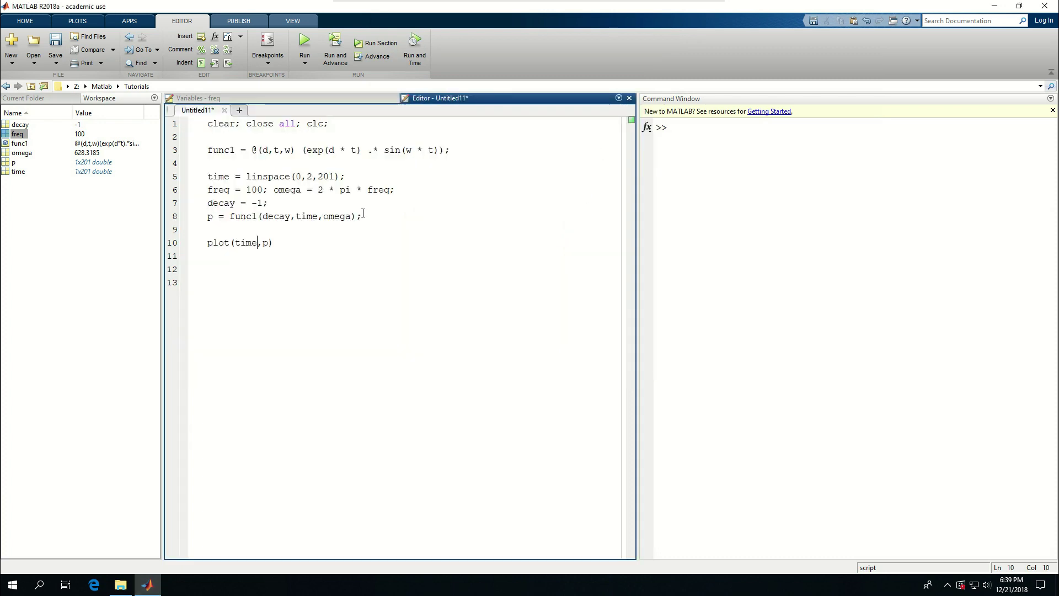
Resample time with linspace(0,2,2001) and rerun to redraw a denser decaying sine
click(353, 150)
key(Down)
key(End)
text(0)
key(ctrl+Return)
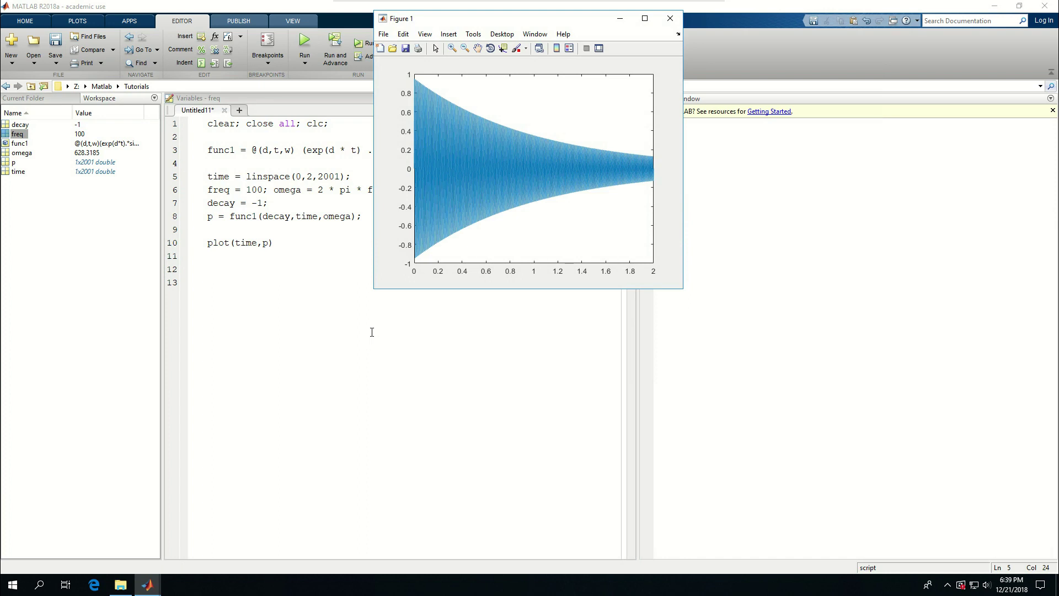
Change decay to -2, rerun, and close the faster-decaying sine figure
click(669, 18)
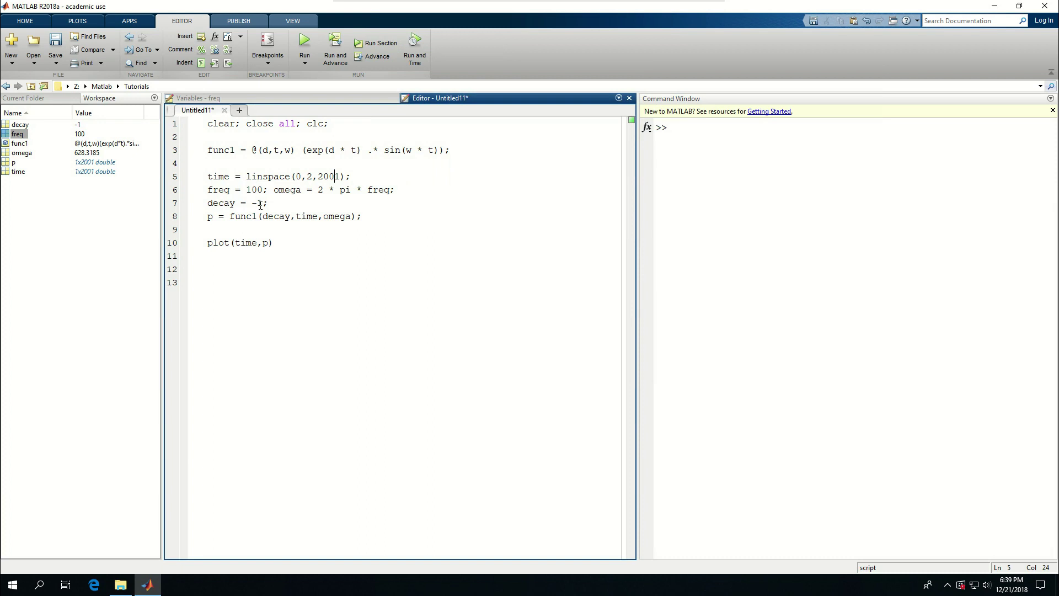
double_click(260, 202)
text(2)
key(ctrl+Return)
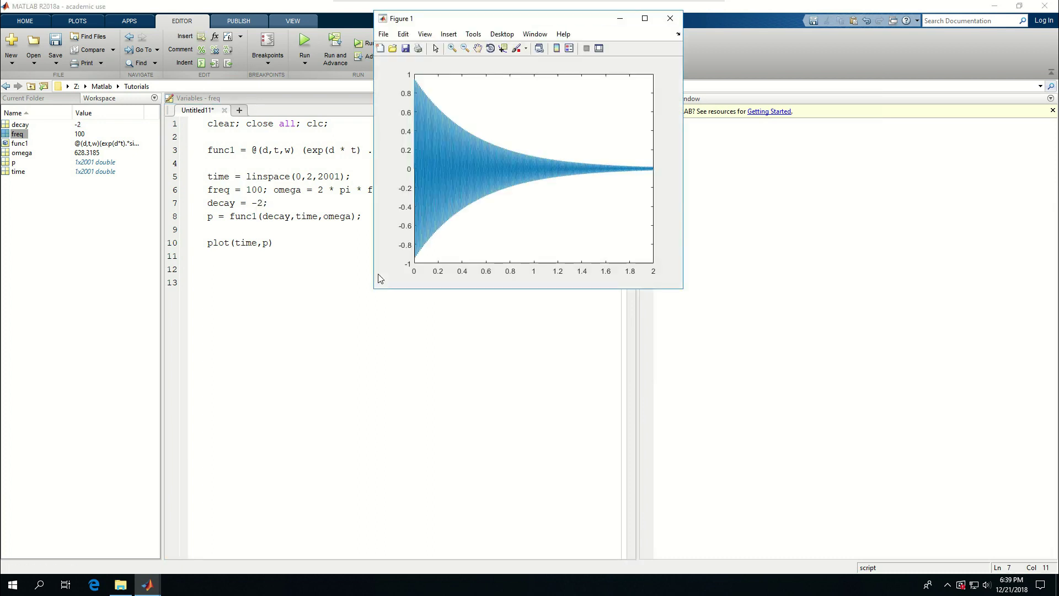
click(669, 22)
click(276, 242)
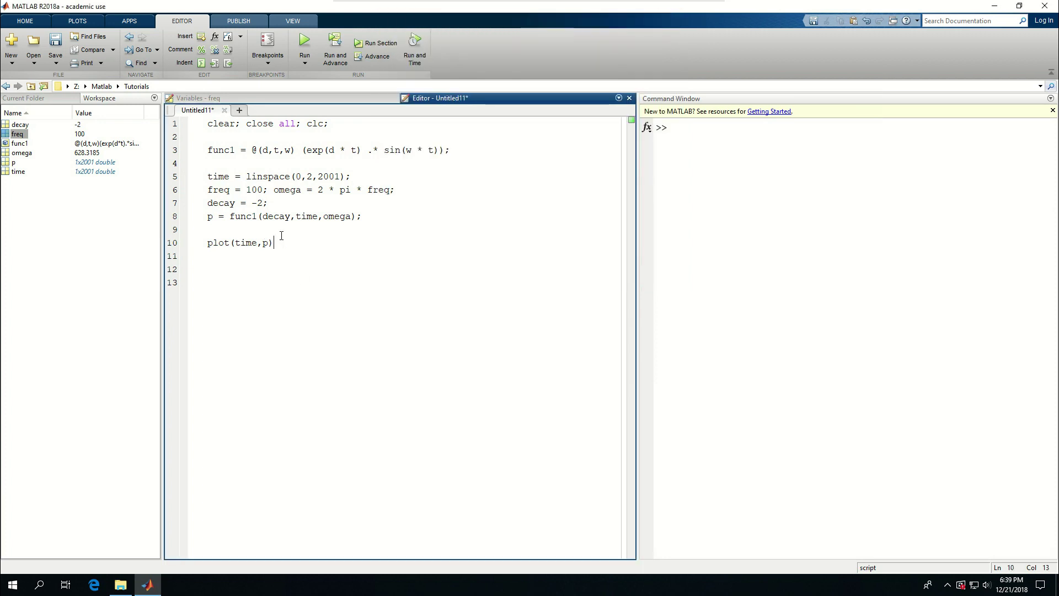
Append the comment '% inline function' to the func1 definition line
click(208, 151)
key(shift+Down)
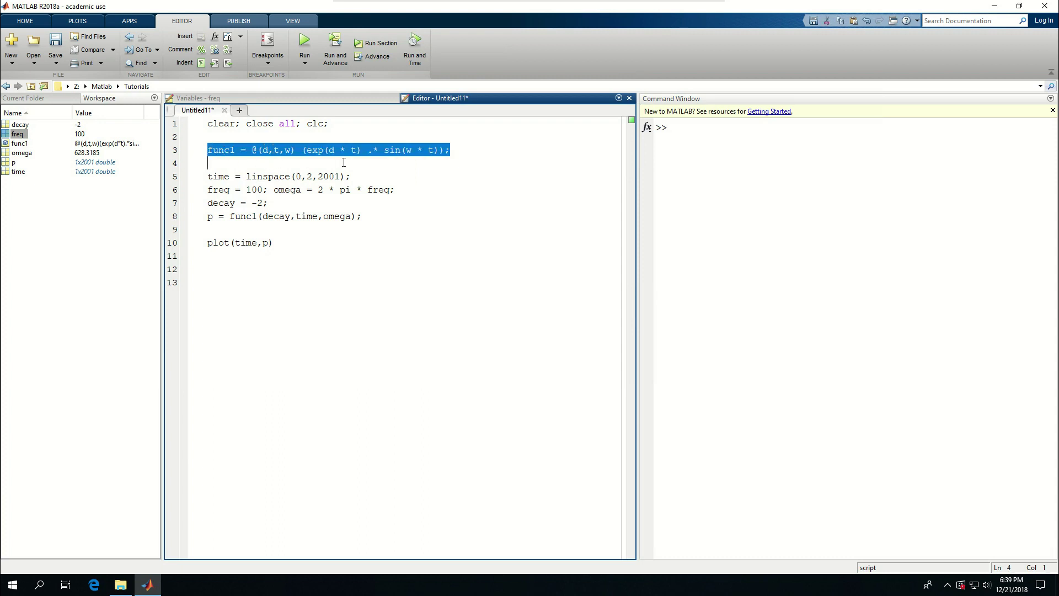
click(335, 149)
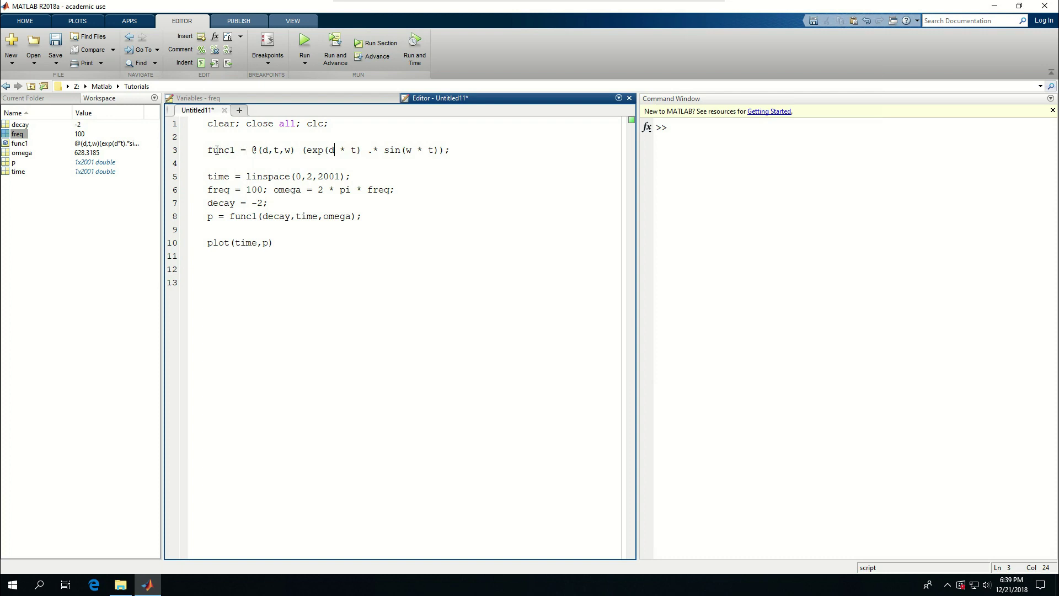
drag(214, 150, 448, 151)
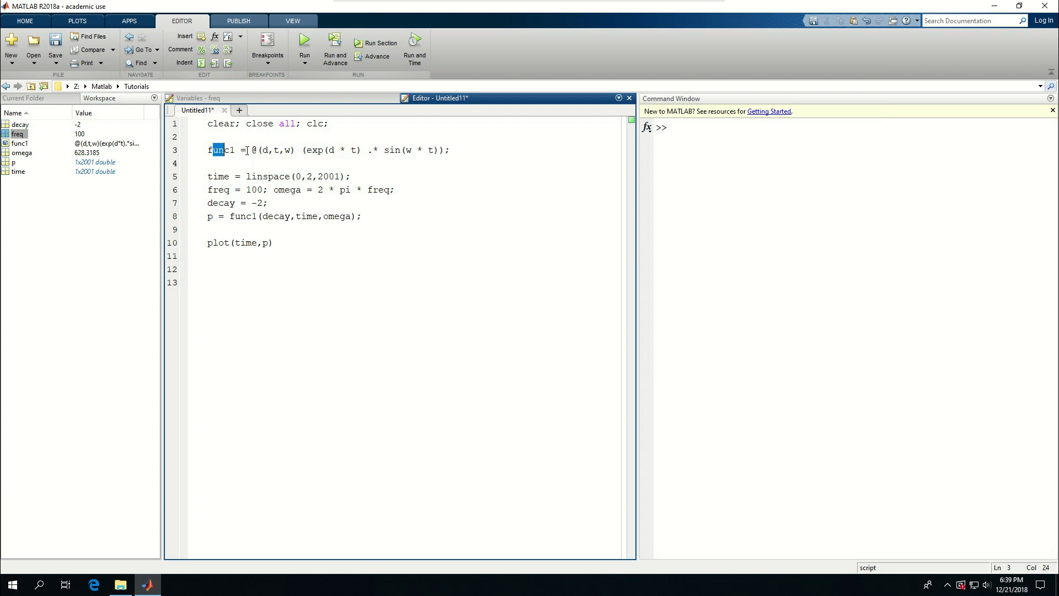
click(447, 152)
text(% )
text(inline)
text(f)
text(unction)
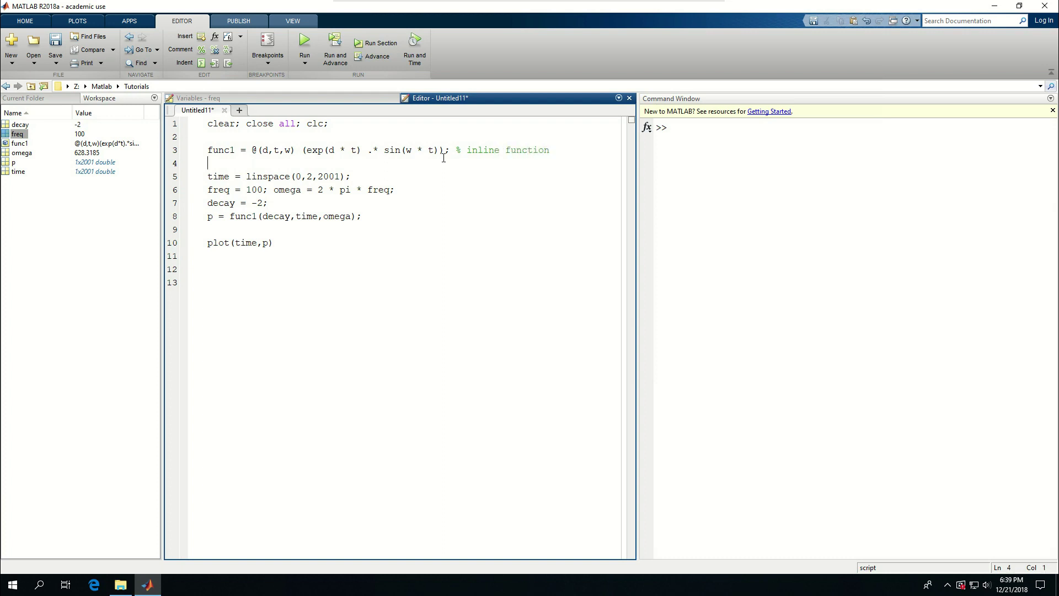
Insert a blank line before p = func1 and start its '% call the' comment
click(376, 216)
key(Up)
key(Return)
key(End)
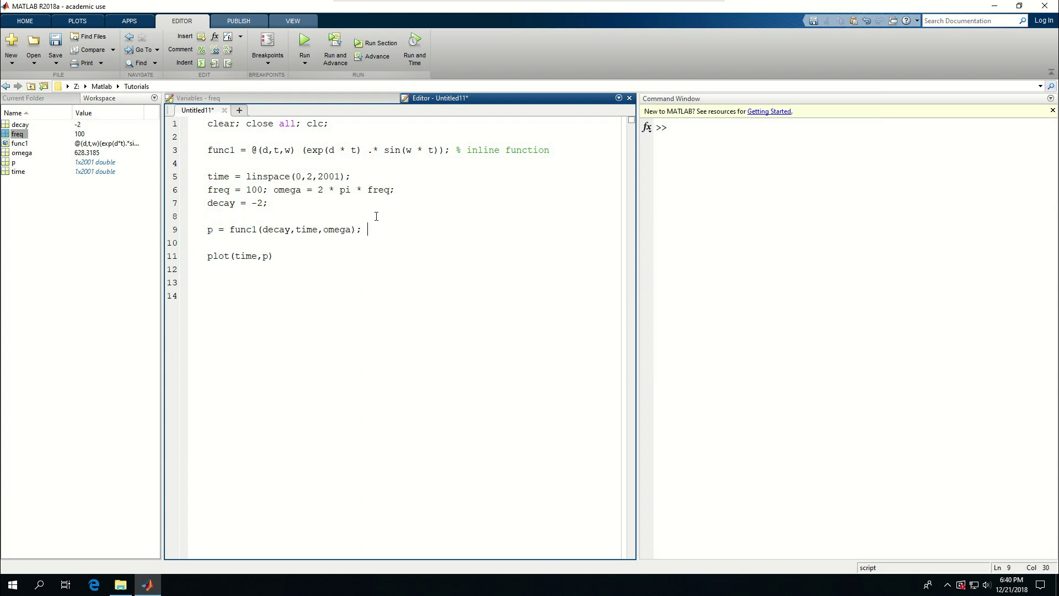
text(% call the )
text(inline )
text(function)
Highlight the func1 call arguments and the inline function body, then move to an empty line
drag(262, 229, 345, 230)
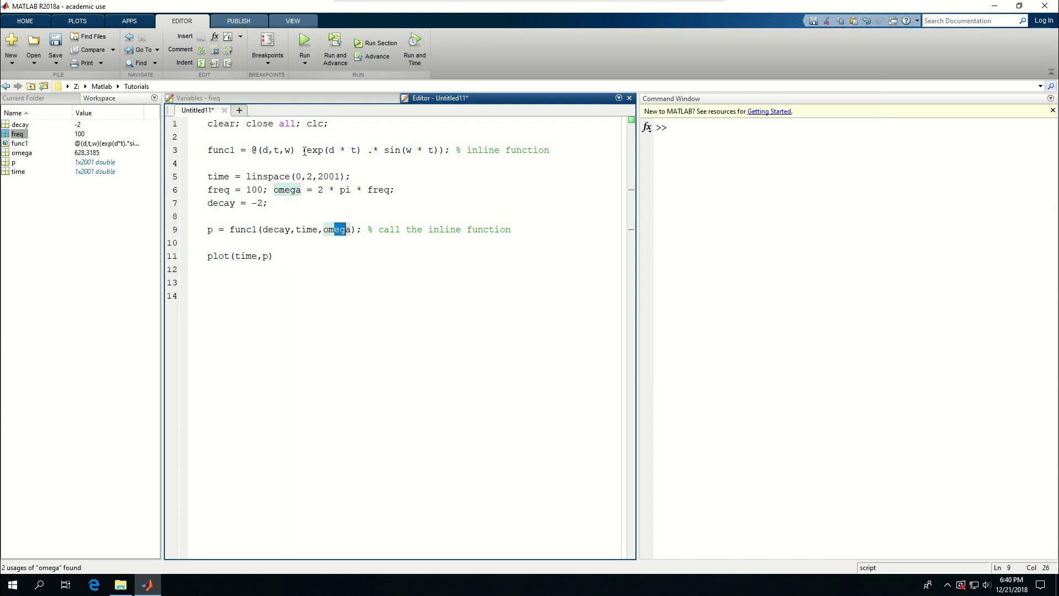
drag(303, 150, 445, 150)
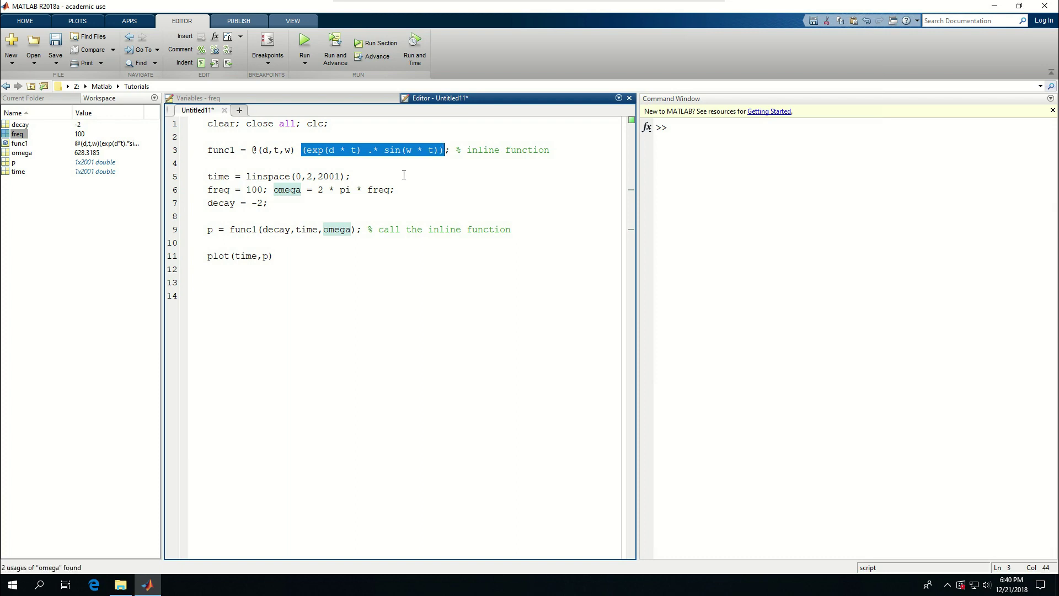
click(289, 245)
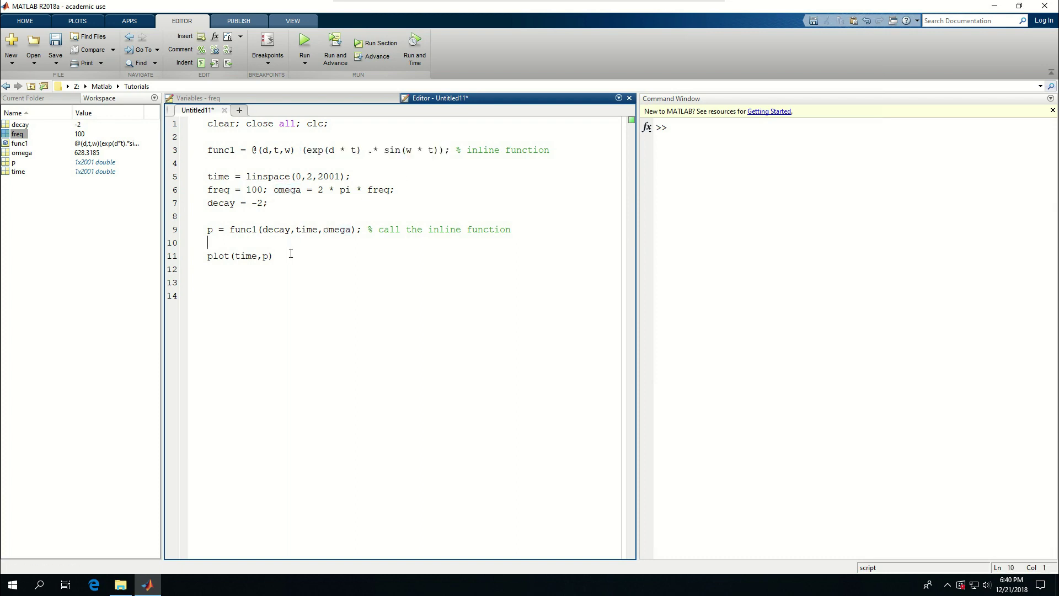
Rerun the commented script, then move Figure 1 down-left and widen it
key(ctrl+Return)
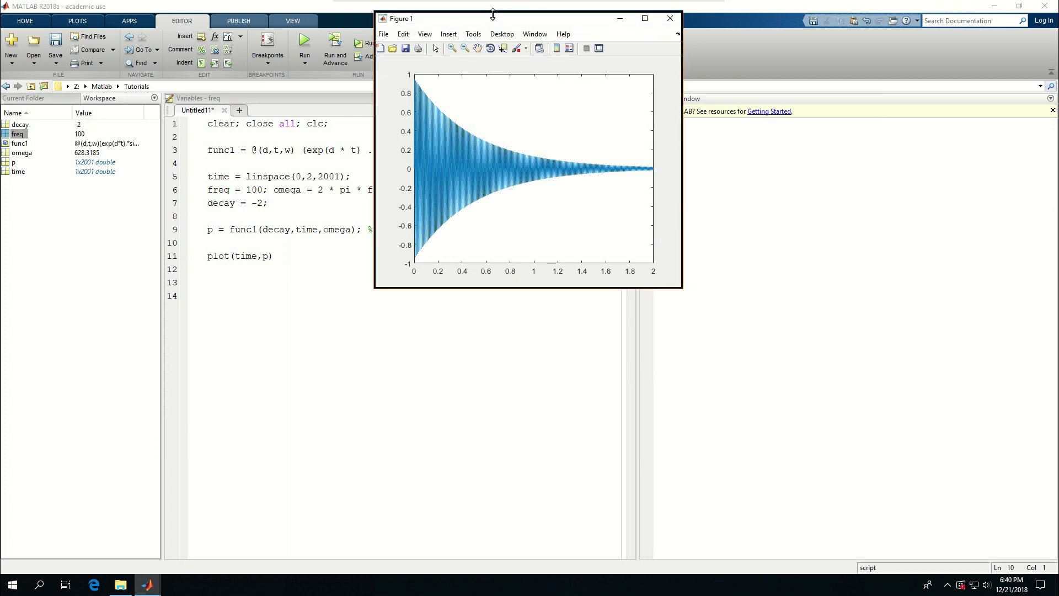
drag(504, 26, 377, 90)
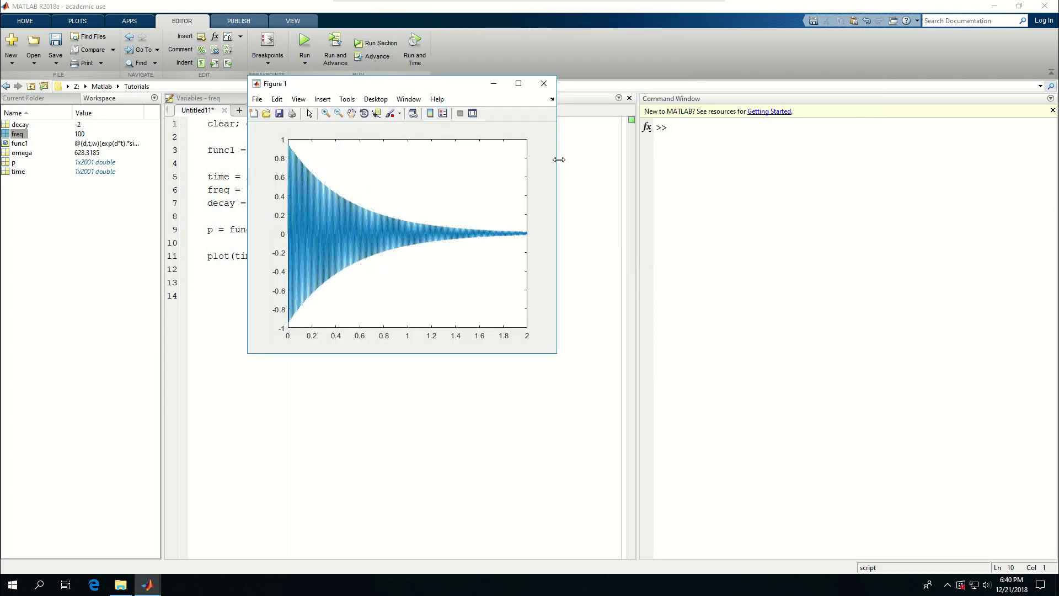
drag(557, 273, 739, 273)
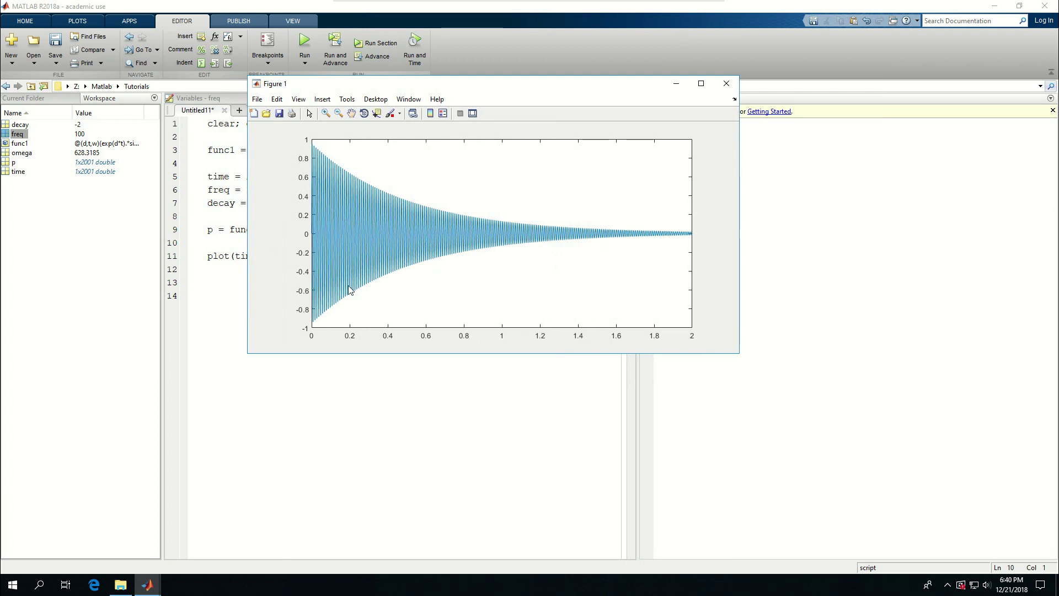